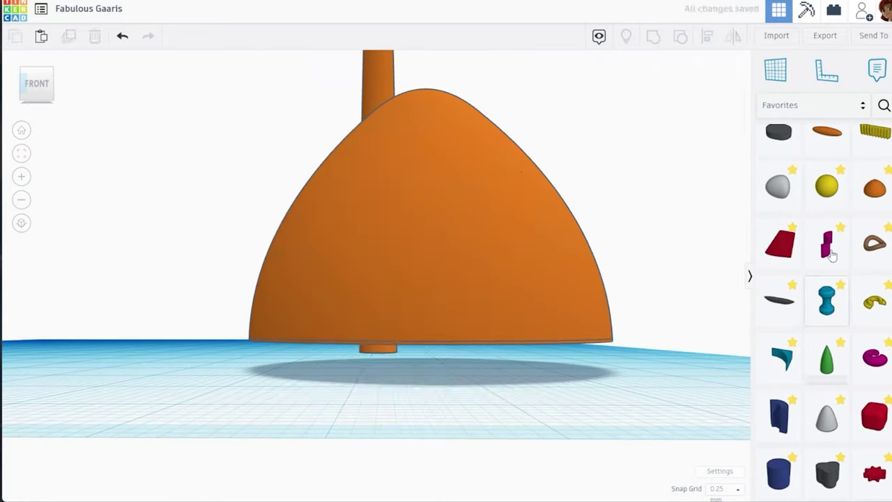
Add a yellow sphere to the workplane and flatten it into the lamp cap.
drag(826, 185, 400, 279)
drag(399, 432, 400, 439)
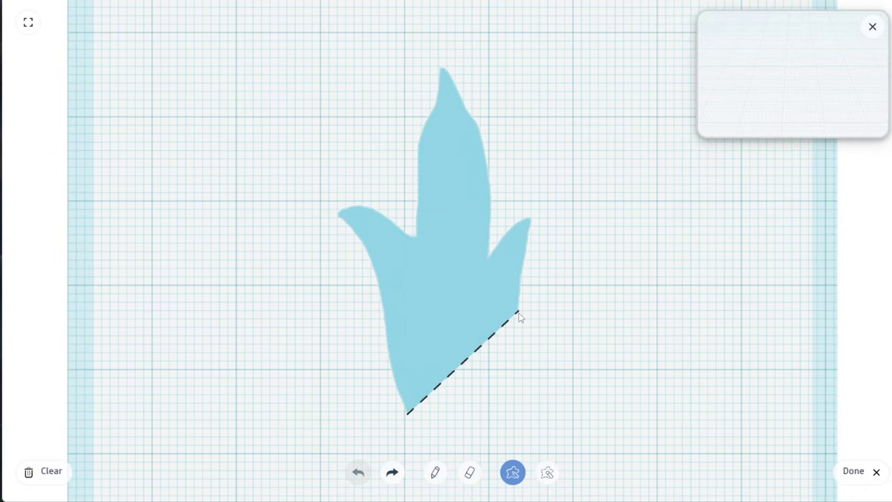
Close the scribble with a final left leaf and finish the drawing.
drag(392, 402, 486, 323)
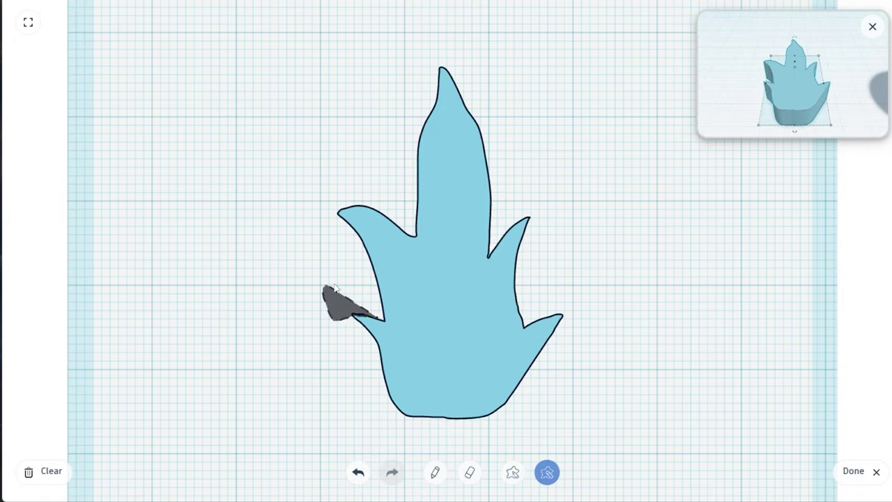
click(853, 471)
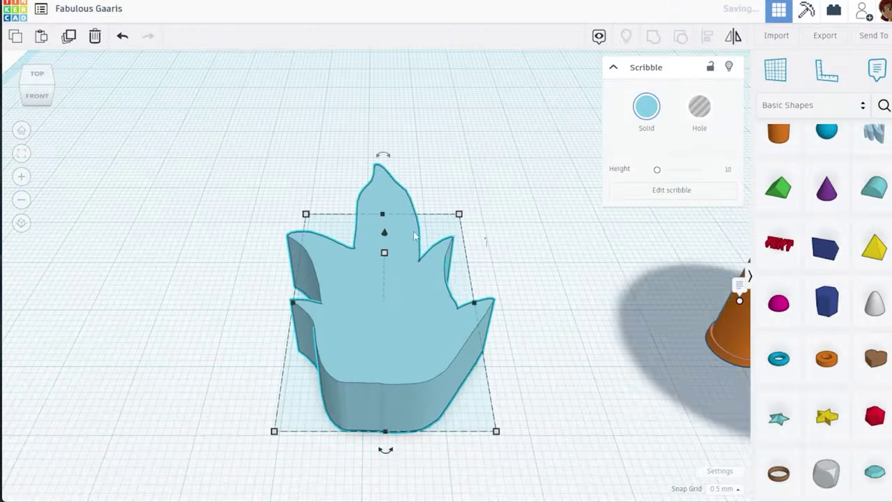
mouse_move(476, 372)
right_down()
mouse_move(423, 344)
mouse_move(441, 279)
right_up()
Move the leaf shape to the stem base and select the whole leaf cluster.
click(445, 348)
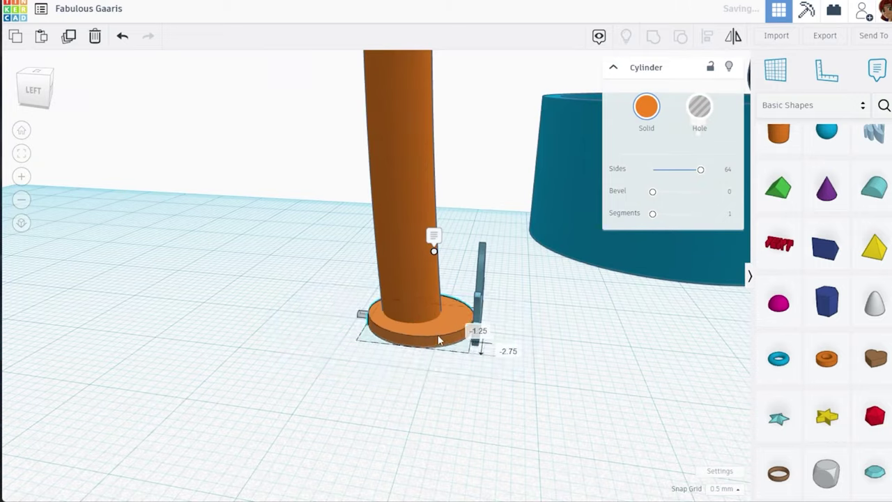
drag(442, 279, 434, 336)
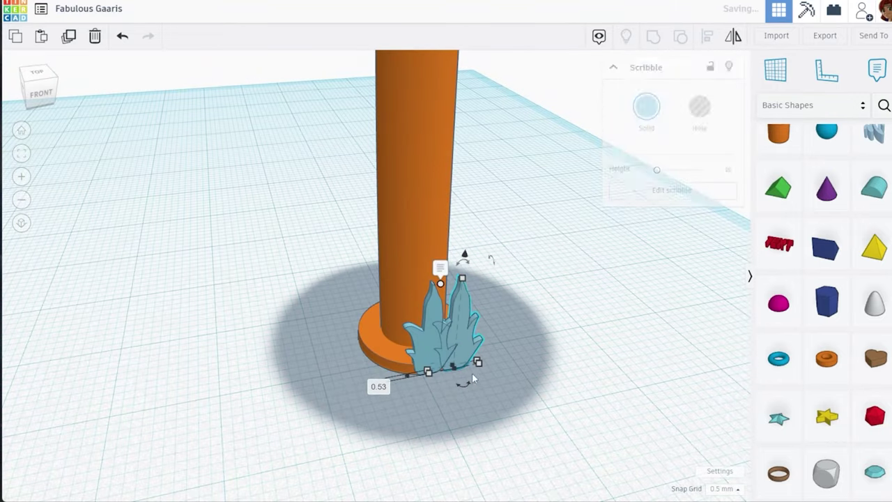
scroll(472, 372, up, 5)
mouse_move(472, 372)
right_down()
mouse_move(307, 232)
mouse_move(479, 456)
right_up()
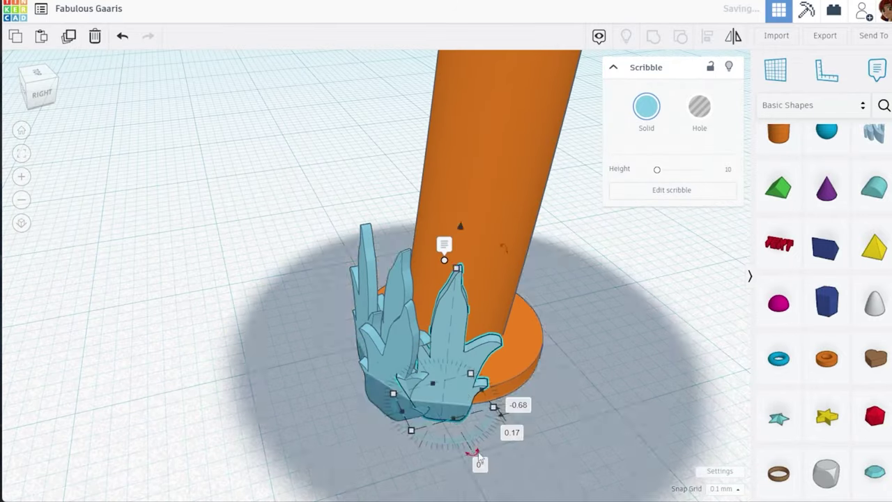
drag(478, 457, 450, 422)
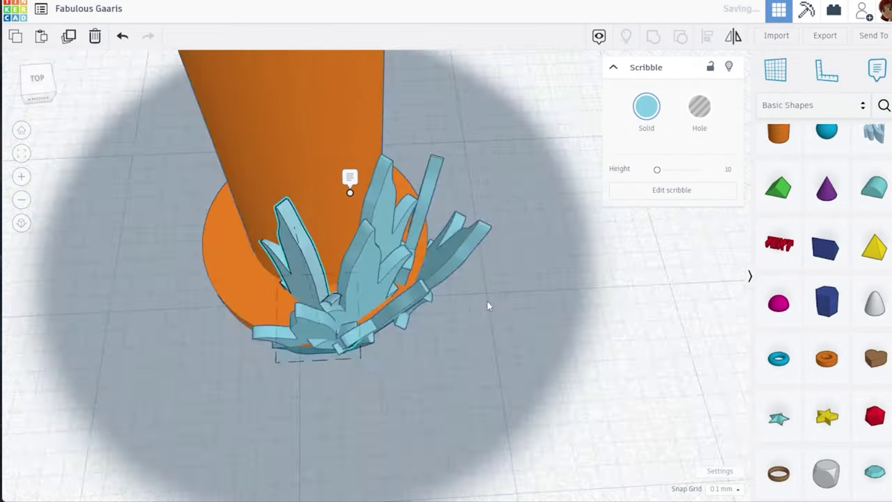
right_drag(391, 361, 512, 311)
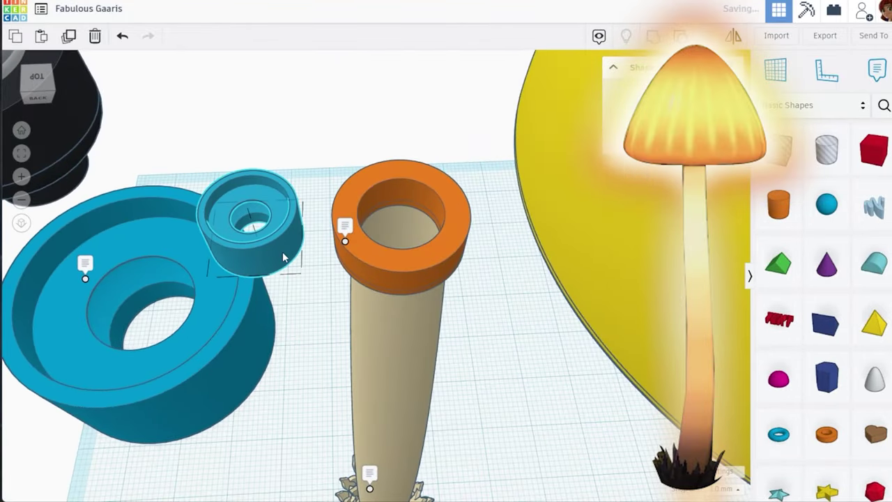
Place the small blue ring onto the orange ring, then view the tube from below.
drag(257, 270, 411, 202)
scroll(440, 143, up, 3)
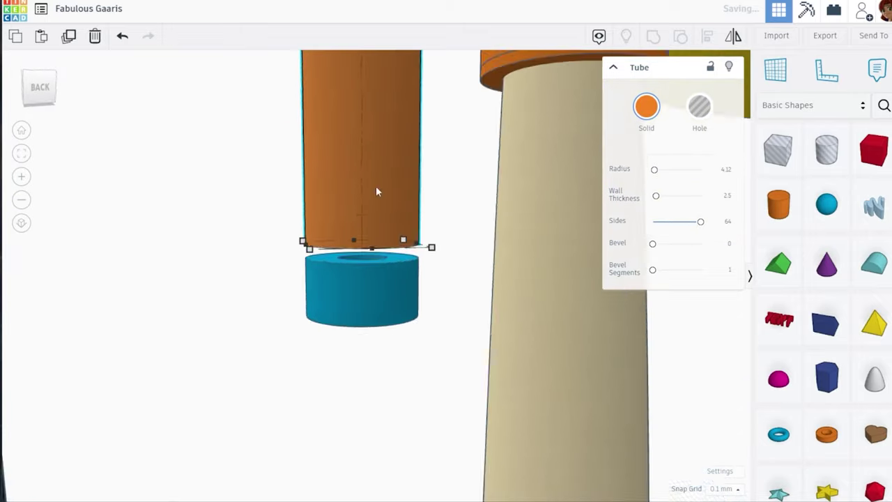
right_drag(376, 185, 378, 403)
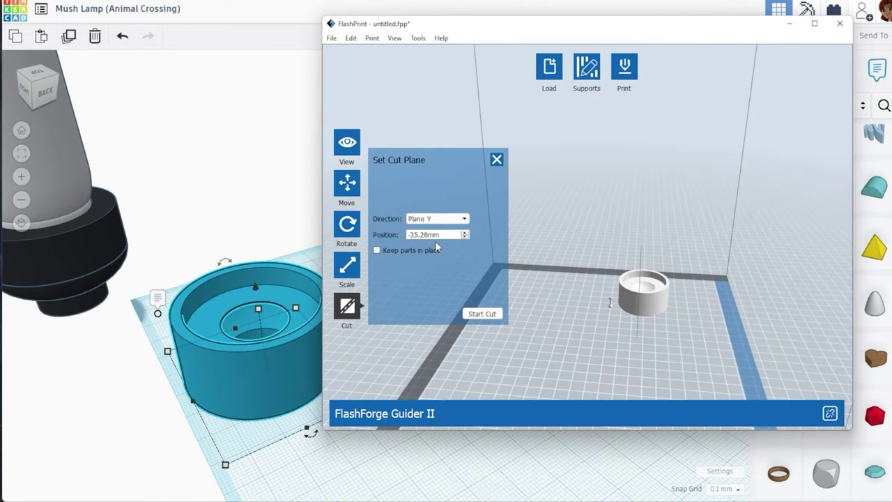
Cut at -12.34 mm keeping parts in place, confirm 100% scale, and select the stem.
click(437, 249)
drag(606, 317, 614, 320)
scroll(636, 315, up, 5)
click(347, 265)
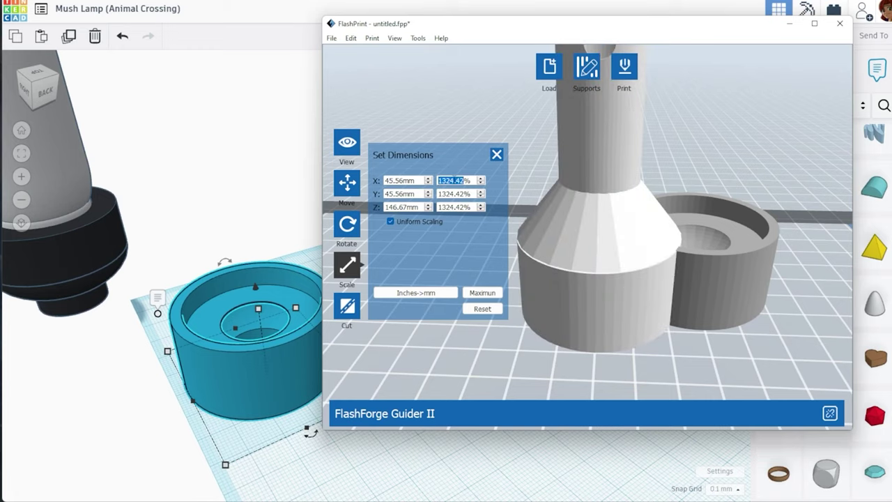
scroll(682, 309, down, 5)
click(732, 284)
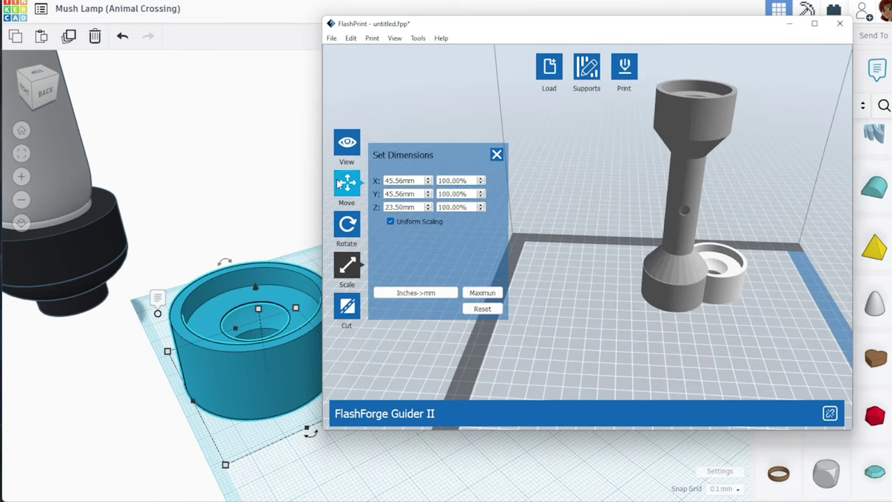
click(346, 182)
scroll(639, 310, down, 5)
click(603, 277)
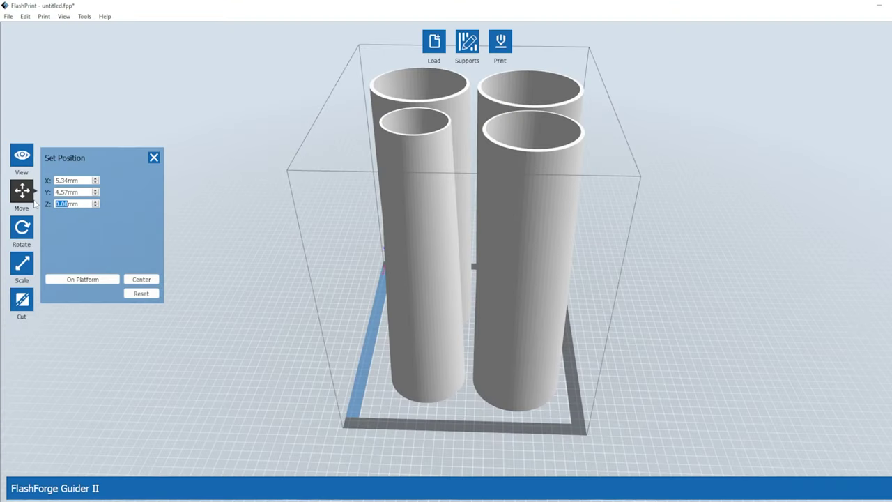
text(-121)
Apply a Z position of -121 mm to the four tubes.
key(Return)
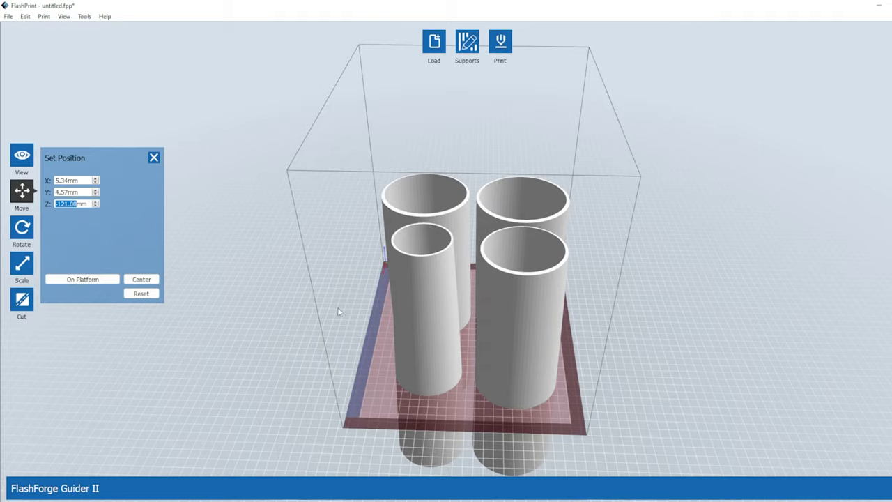